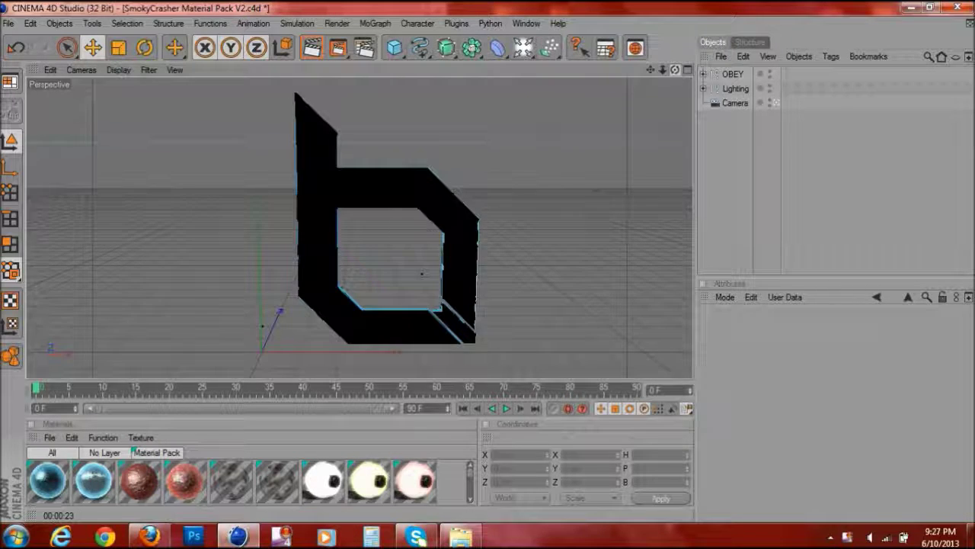
# Draw a curving Freehand spline stroke to the left of the b-shaped logo.
pyautogui.moveTo(675, 69); pyautogui.dragTo(561, 116)
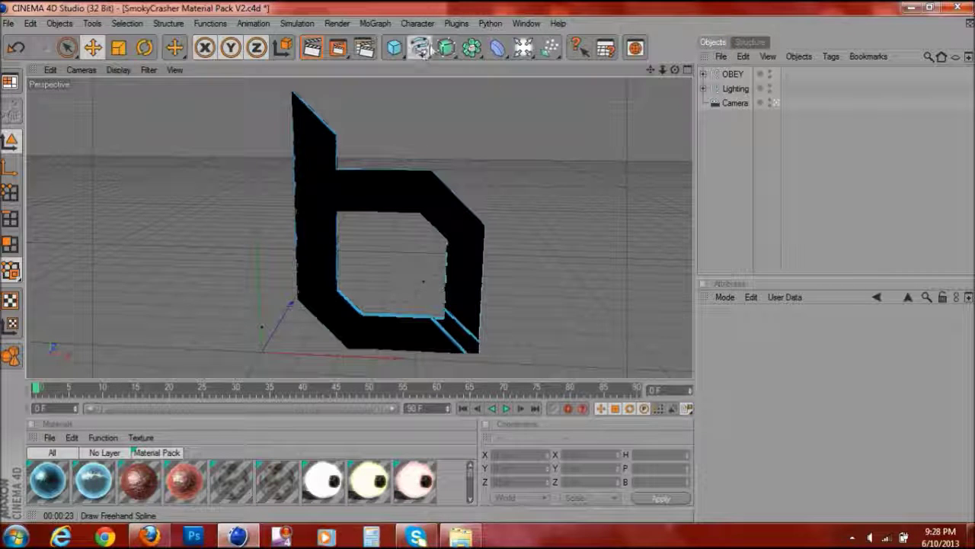
pyautogui.click(431, 50)
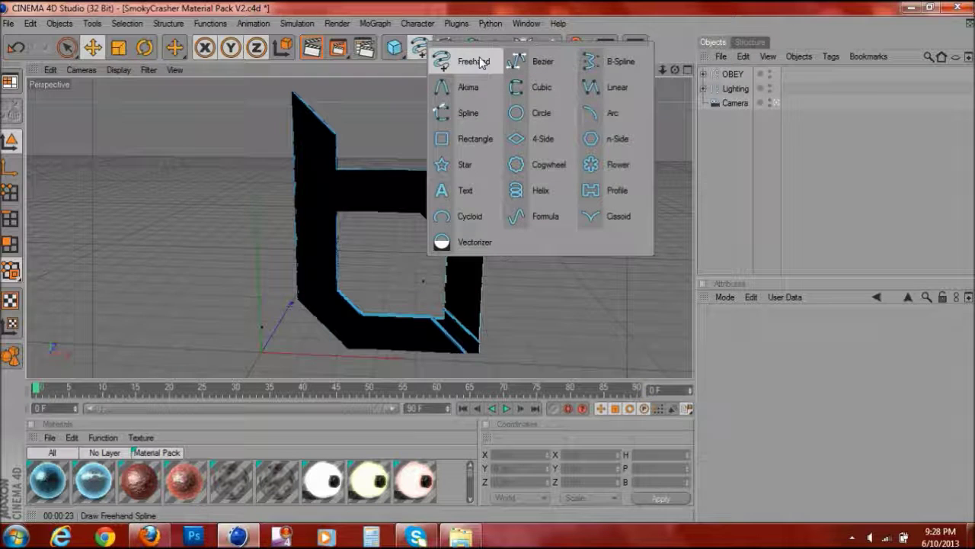
pyautogui.click(480, 62)
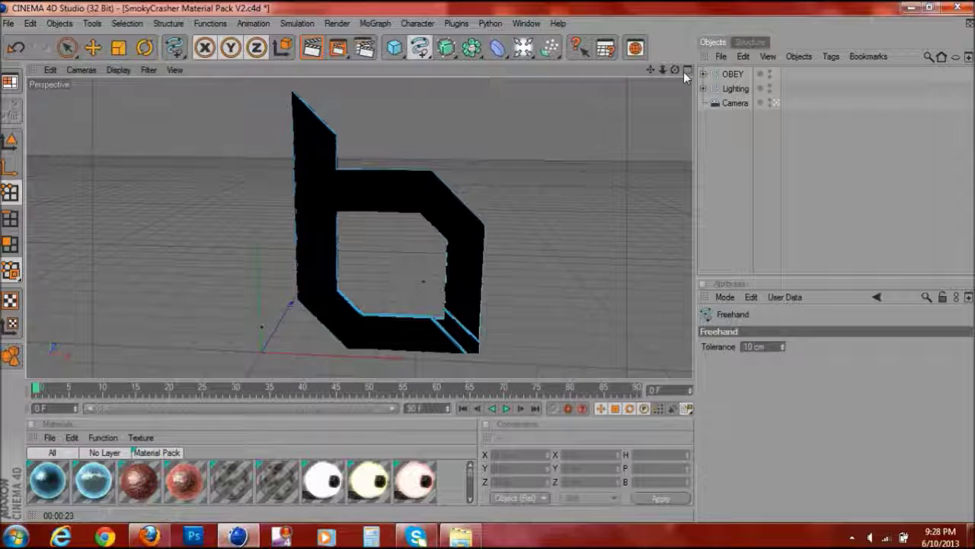
pyautogui.moveTo(674, 69); pyautogui.dragTo(656, 103)
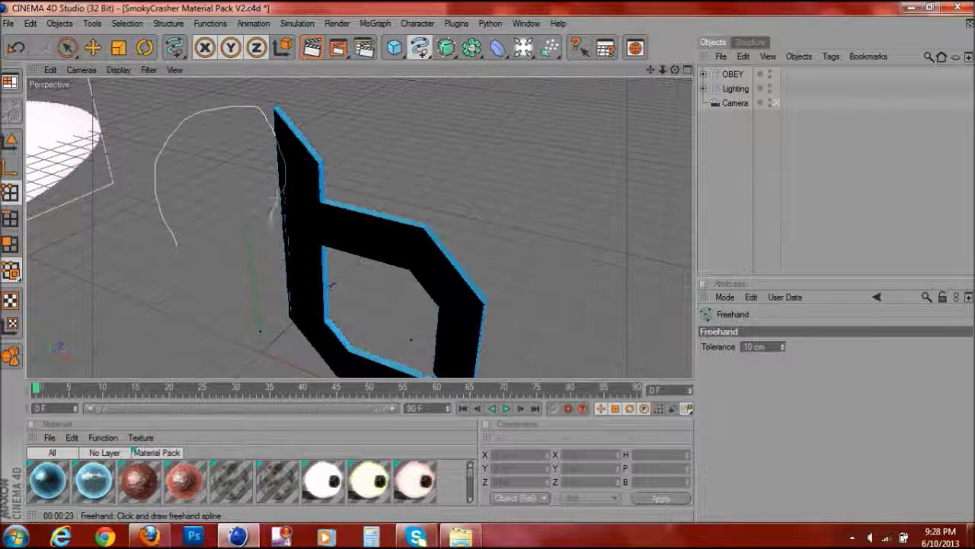
pyautogui.moveTo(272, 204); pyautogui.dragTo(268, 279)
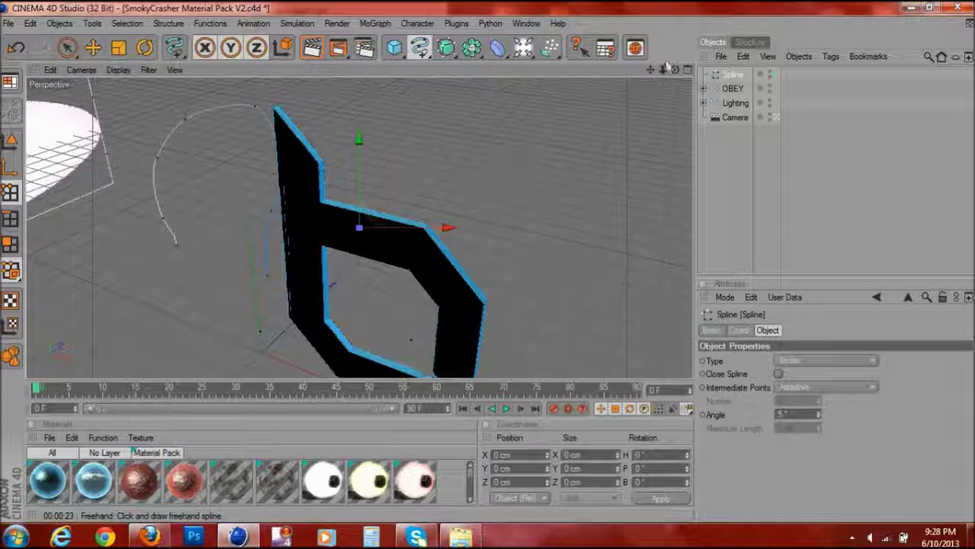
pyautogui.moveTo(674, 70); pyautogui.dragTo(671, 83)
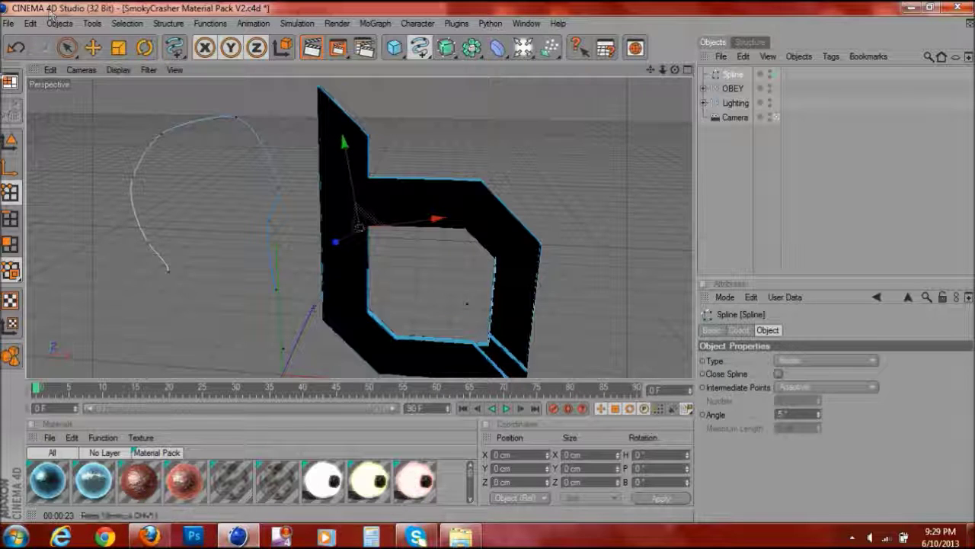
pyautogui.click(421, 47)
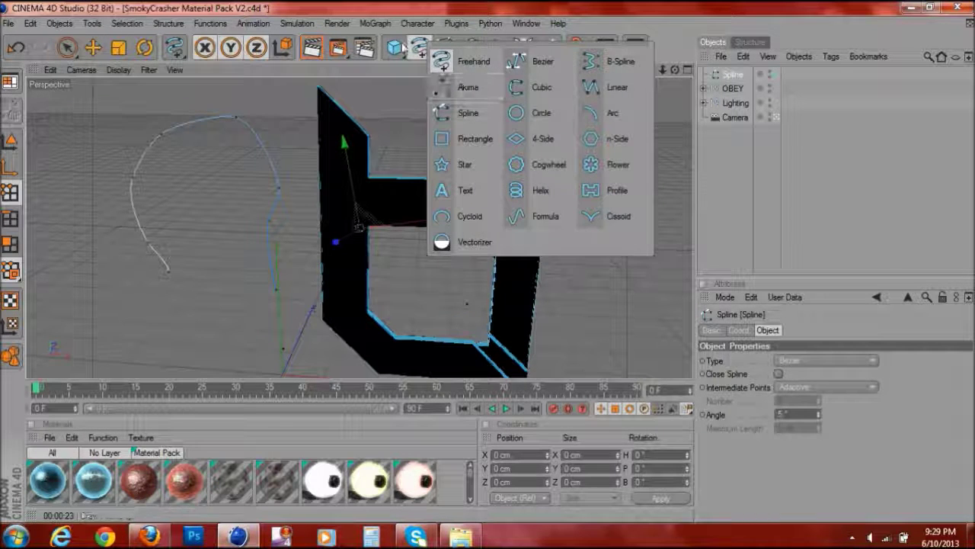
# Add a small Circle spline profile and delete the stray empty Spline.1.
pyautogui.click(521, 119)
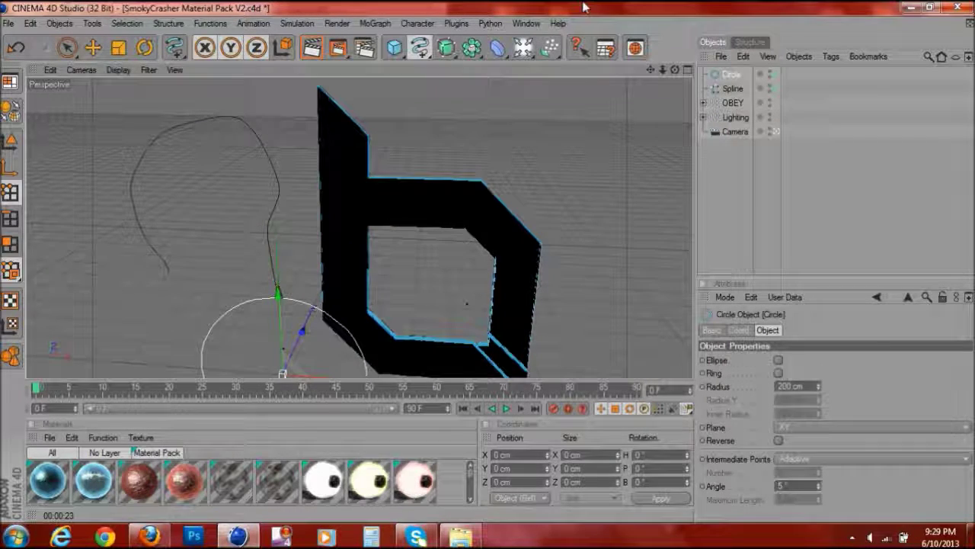
pyautogui.scroll(-3, 548, 193)
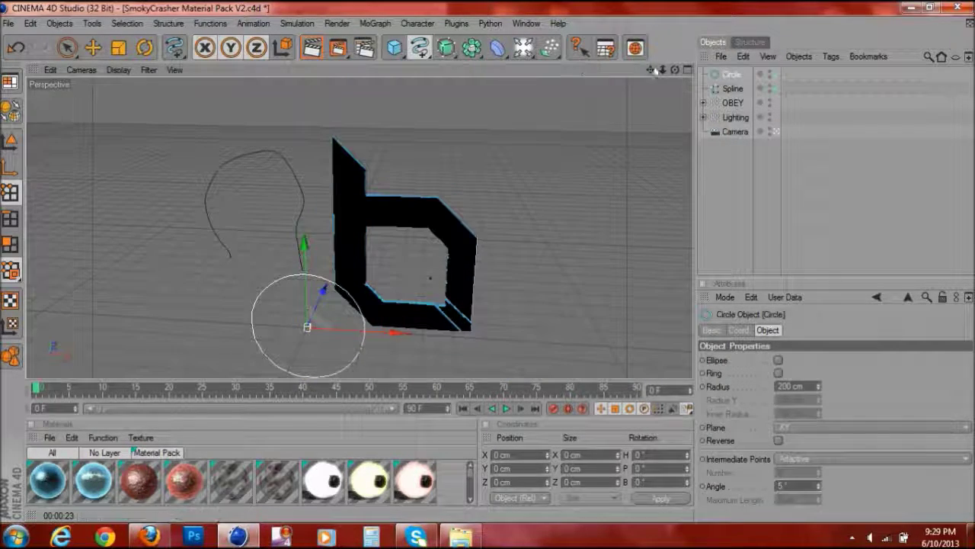
pyautogui.moveTo(650, 69); pyautogui.dragTo(679, 15)
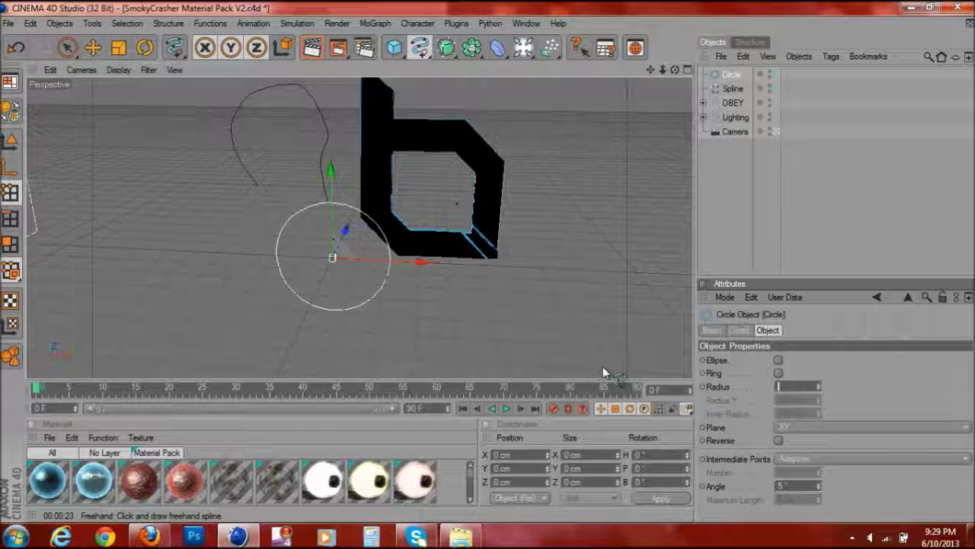
pyautogui.click(555, 305)
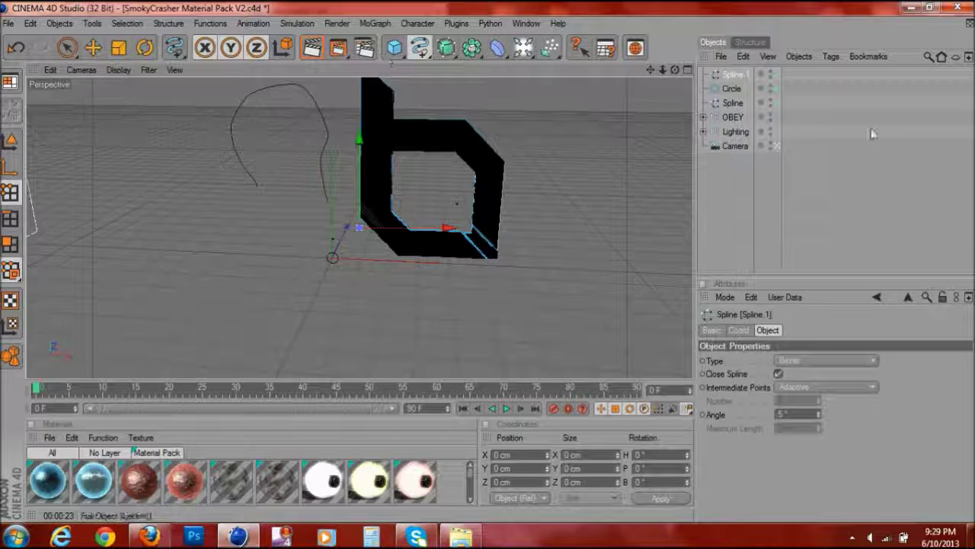
pyautogui.press('Delete')
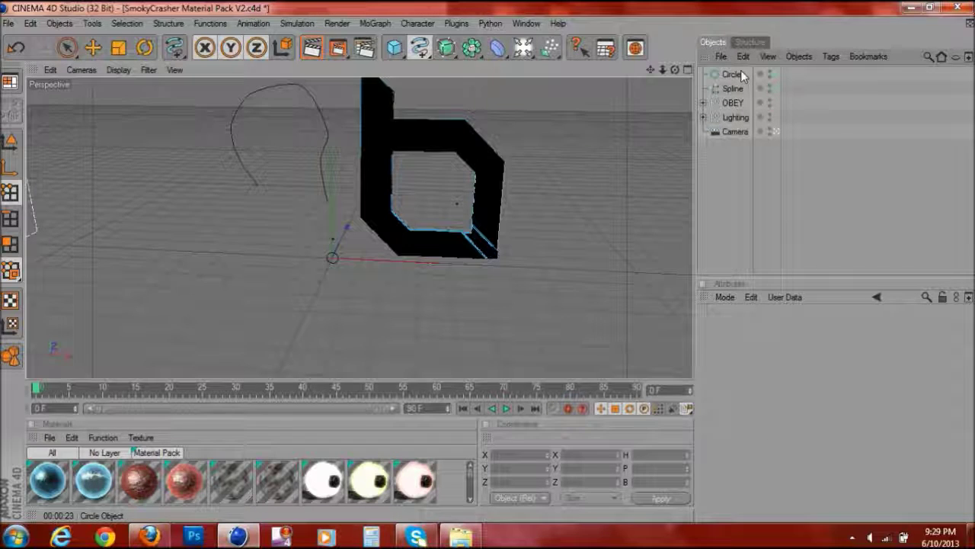
# Add a Sweep NURBS and parent the freehand Spline under it.
pyautogui.click(448, 51)
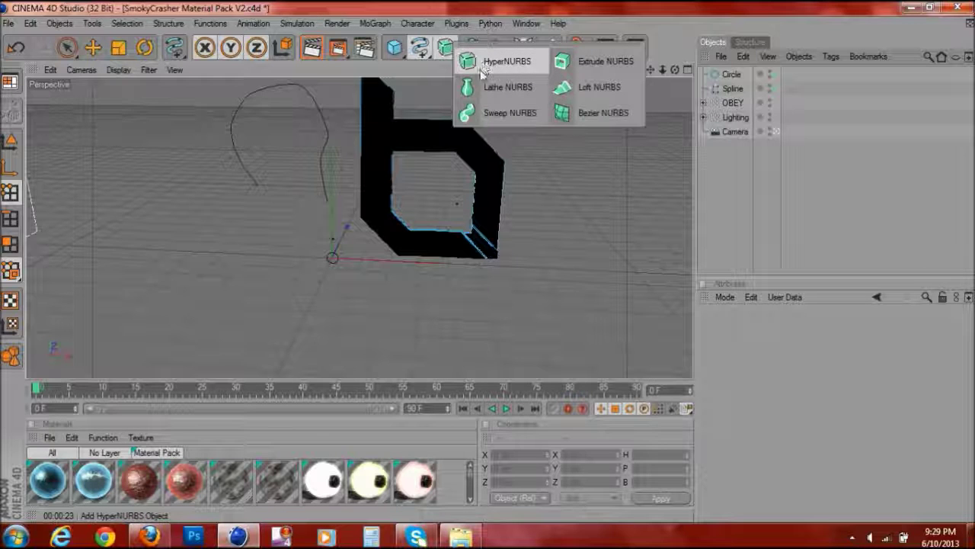
pyautogui.click(504, 113)
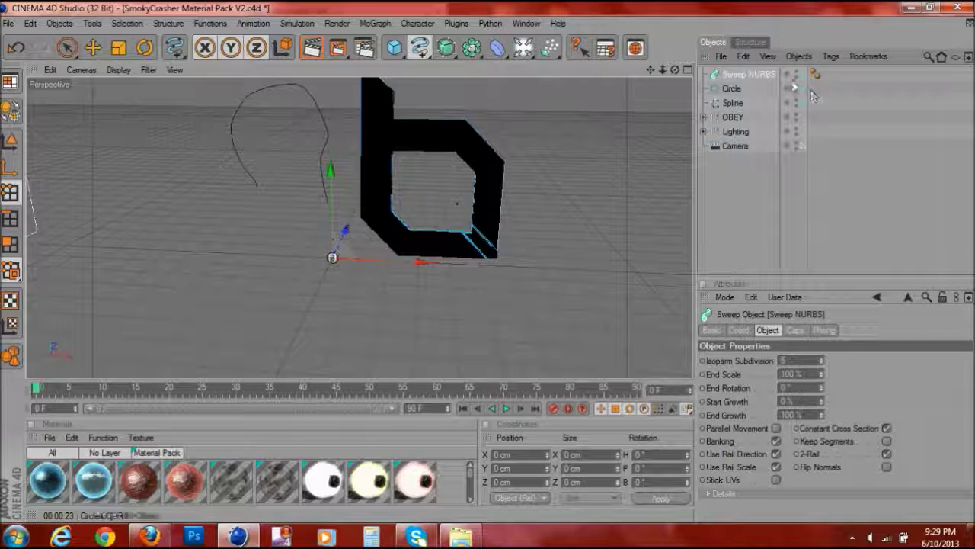
pyautogui.moveTo(733, 103); pyautogui.dragTo(736, 78)
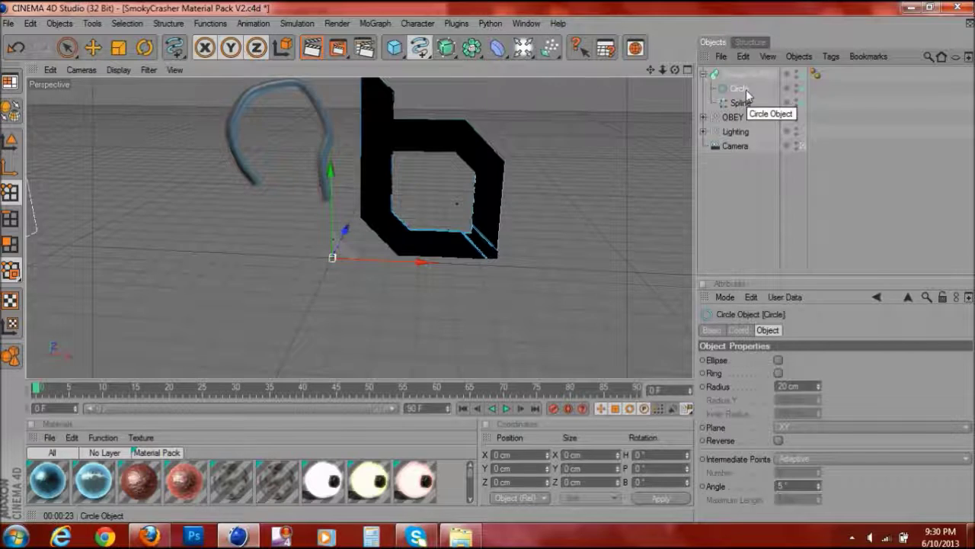
# Lower the Sweep NURBS End Scale so the tube tapers toward its tip.
pyautogui.click(743, 74)
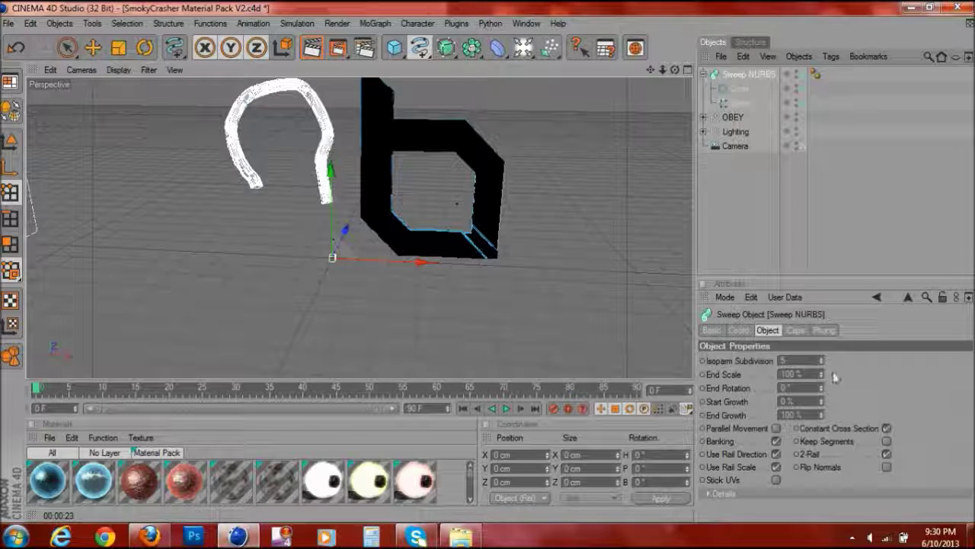
pyautogui.moveTo(820, 375); pyautogui.dragTo(798, 374)
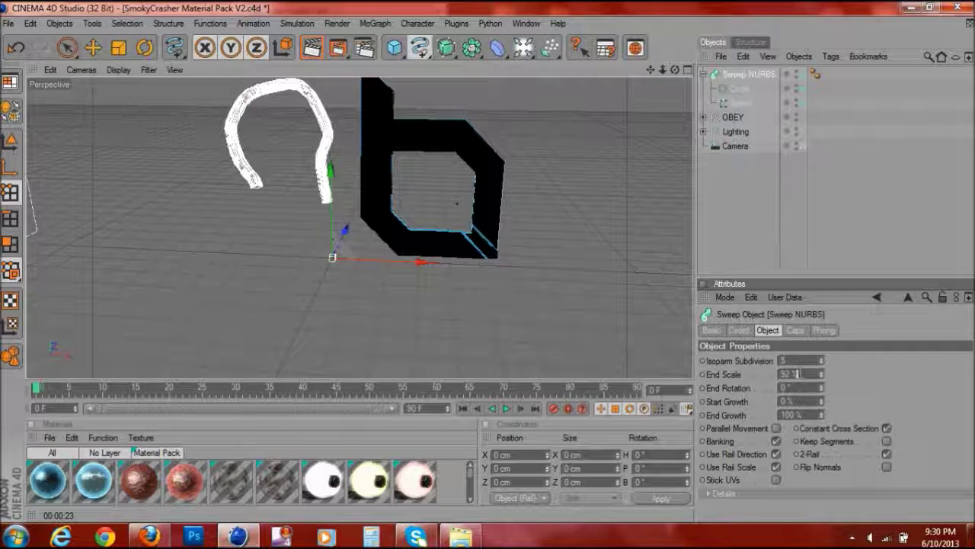
pyautogui.moveTo(797, 375); pyautogui.dragTo(796, 374)
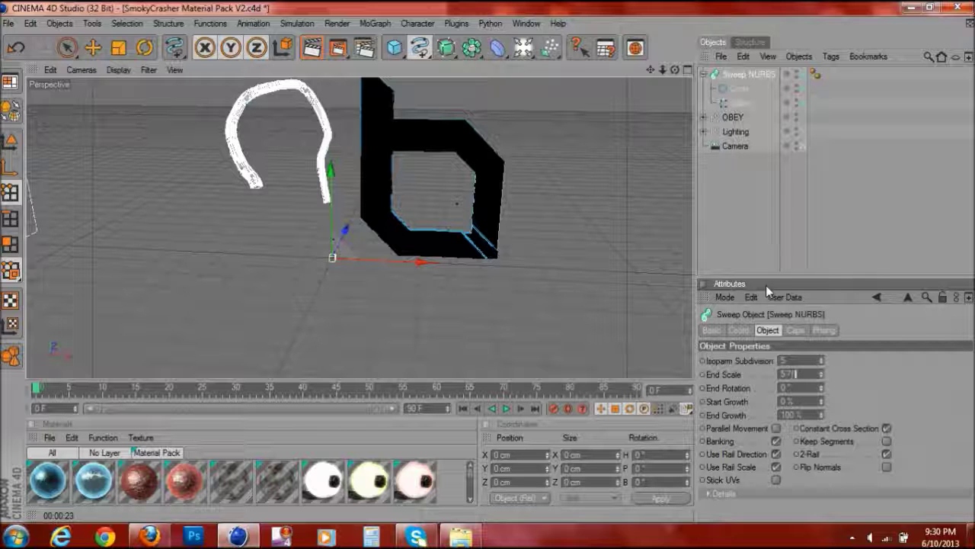
pyautogui.click(420, 48)
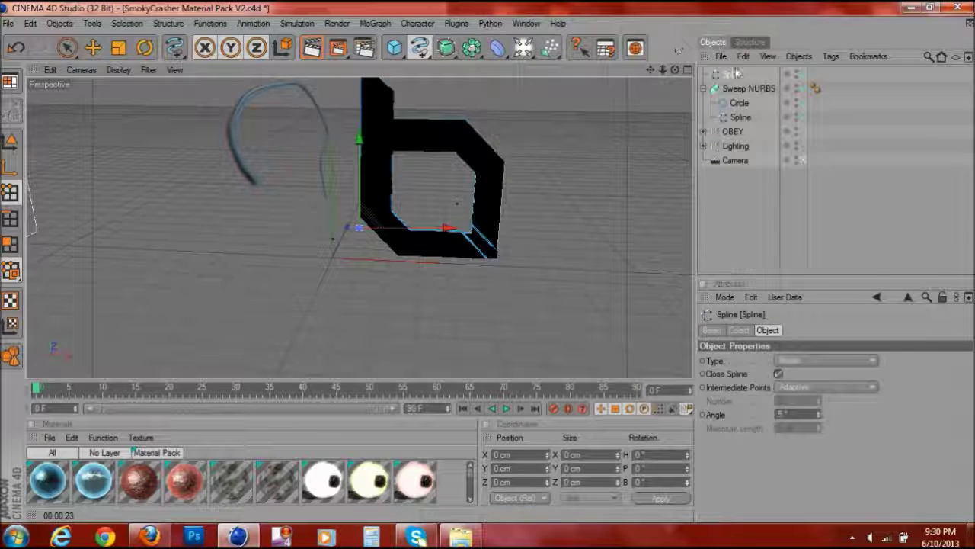
# Undo the stray spline, select the Sweep NURBS and nudge it toward the logo.
pyautogui.hotkey('ctrl', 'z')
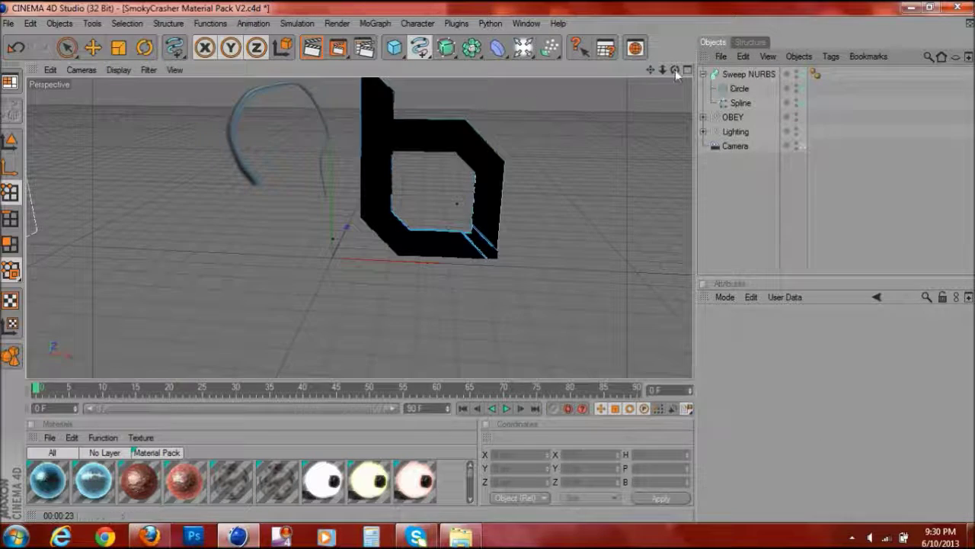
pyautogui.moveTo(675, 69)
pyautogui.mouseDown()
pyautogui.moveTo(609, 76)
pyautogui.moveTo(644, 66)
pyautogui.mouseUp()
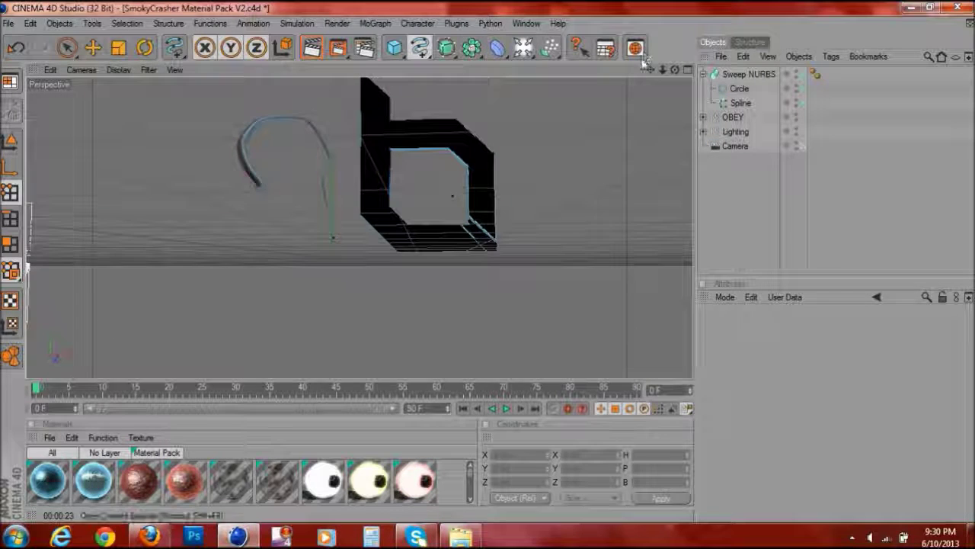
pyautogui.moveTo(646, 67); pyautogui.dragTo(644, 175)
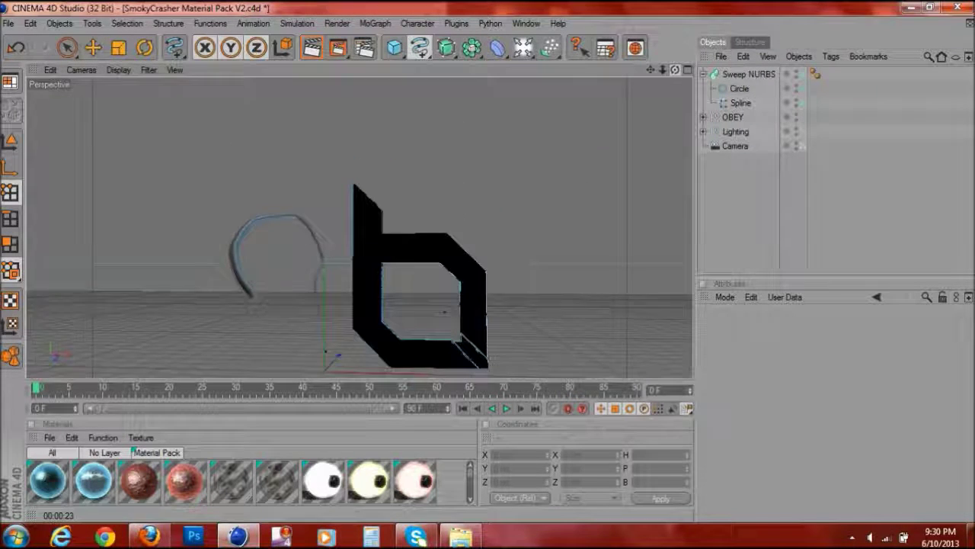
pyautogui.moveTo(675, 70); pyautogui.dragTo(675, 115)
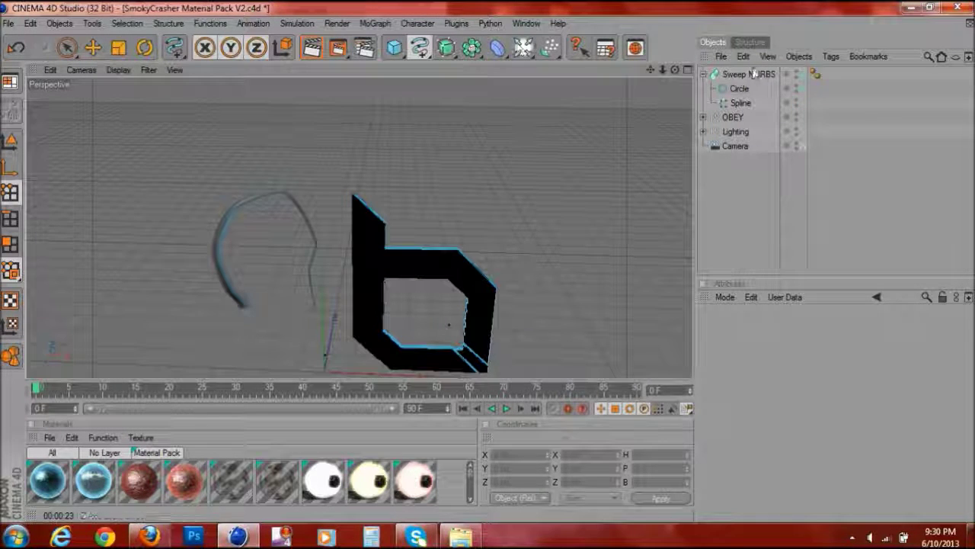
pyautogui.click(704, 74)
pyautogui.click(735, 74)
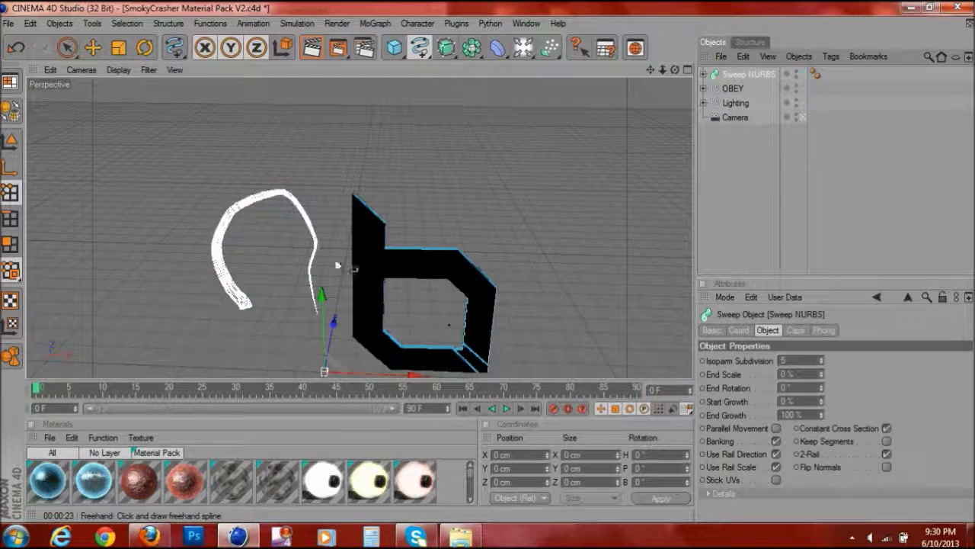
pyautogui.click(92, 47)
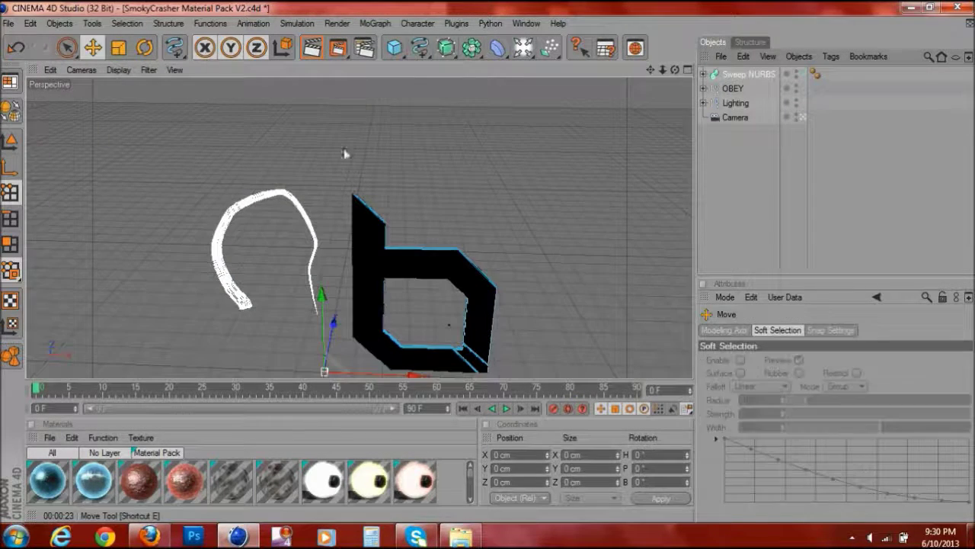
pyautogui.moveTo(412, 374); pyautogui.dragTo(412, 379)
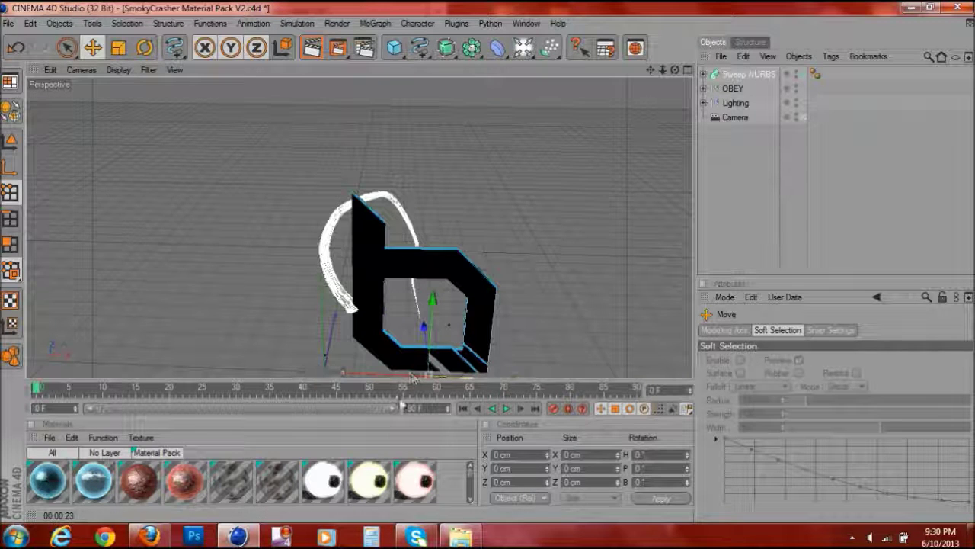
# Rotate the tentacle about 81° and move it through the logo's opening.
pyautogui.press('r')
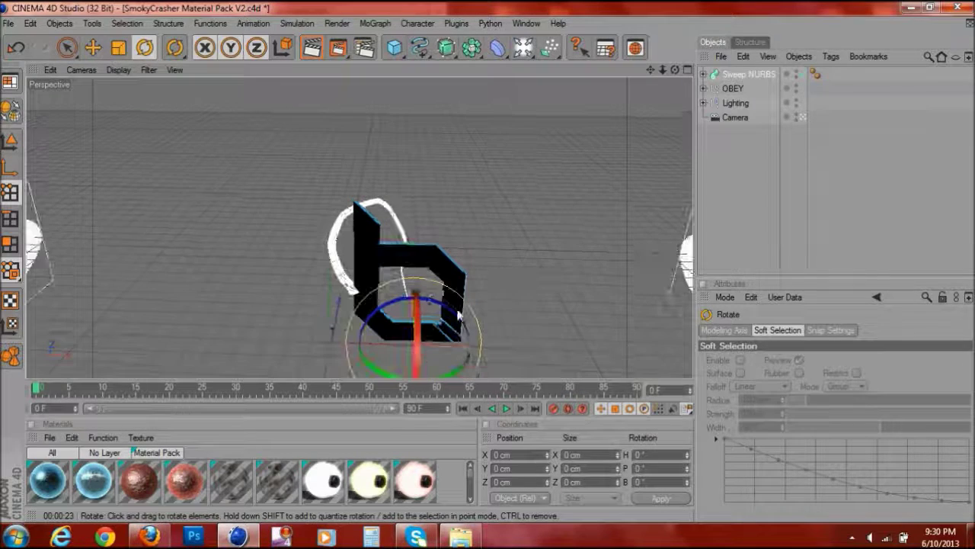
pyautogui.moveTo(445, 371)
pyautogui.mouseDown()
pyautogui.moveTo(484, 391)
pyautogui.moveTo(547, 360)
pyautogui.mouseUp()
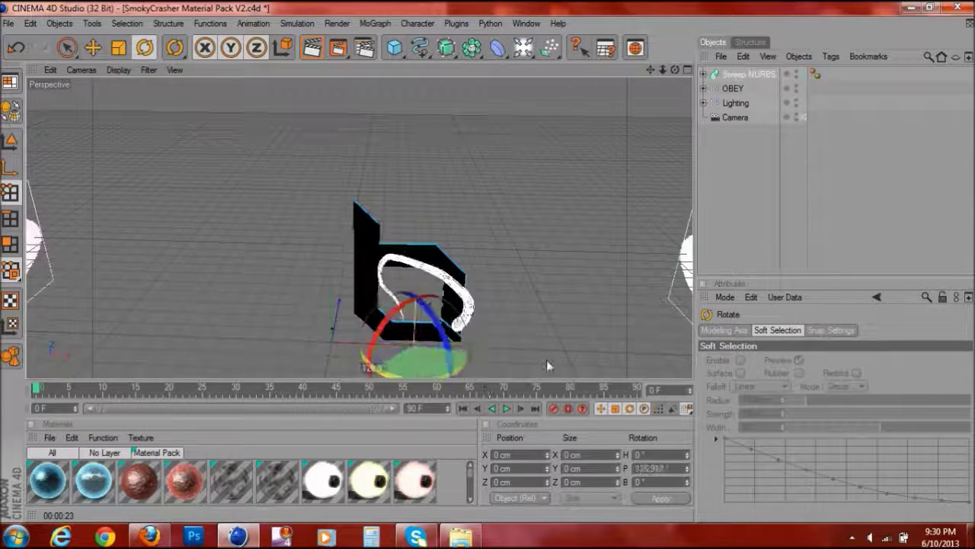
pyautogui.click(92, 47)
pyautogui.moveTo(383, 364)
pyautogui.mouseDown()
pyautogui.moveTo(435, 296)
pyautogui.moveTo(473, 323)
pyautogui.mouseUp()
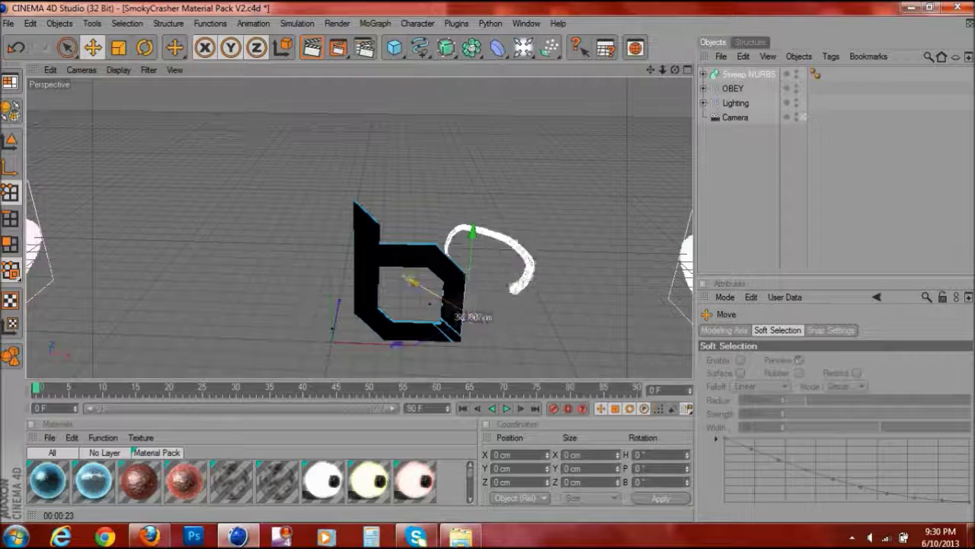
pyautogui.moveTo(404, 314); pyautogui.dragTo(402, 288)
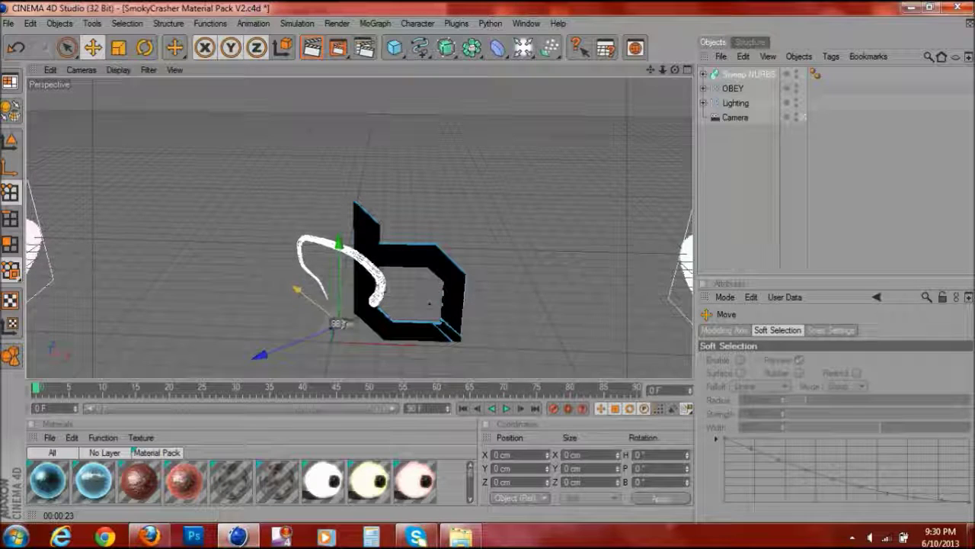
pyautogui.moveTo(293, 361)
pyautogui.mouseDown()
pyautogui.moveTo(281, 350)
pyautogui.moveTo(296, 344)
pyautogui.mouseUp()
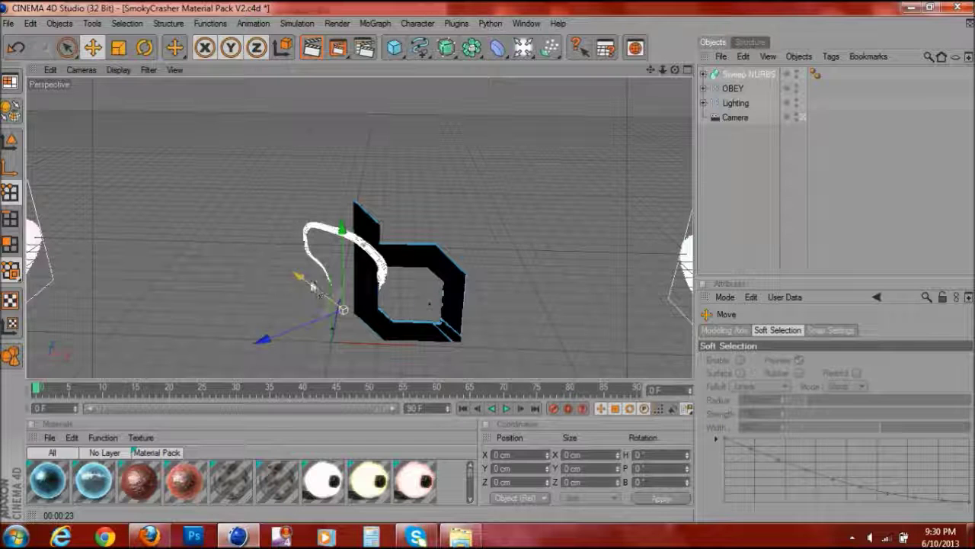
pyautogui.moveTo(312, 287); pyautogui.dragTo(337, 304)
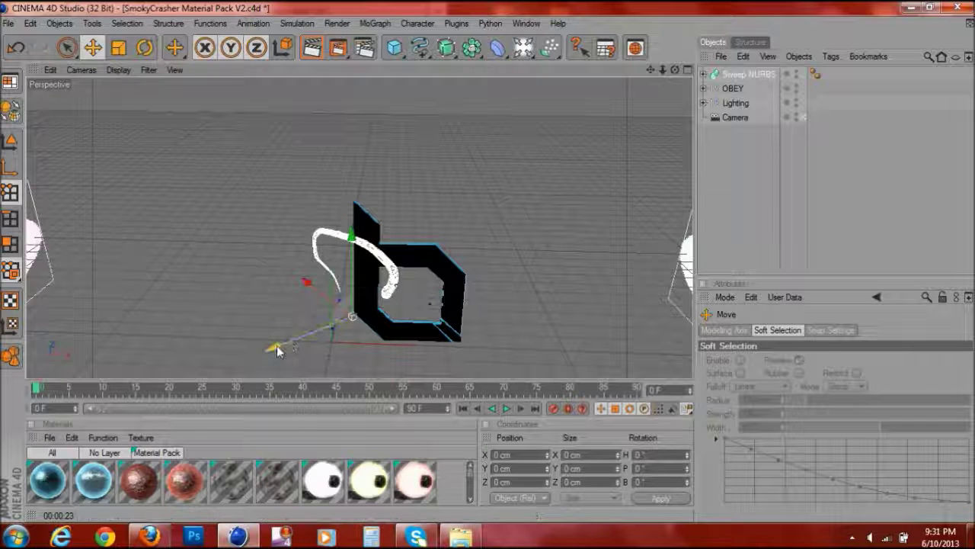
pyautogui.moveTo(276, 345); pyautogui.dragTo(291, 340)
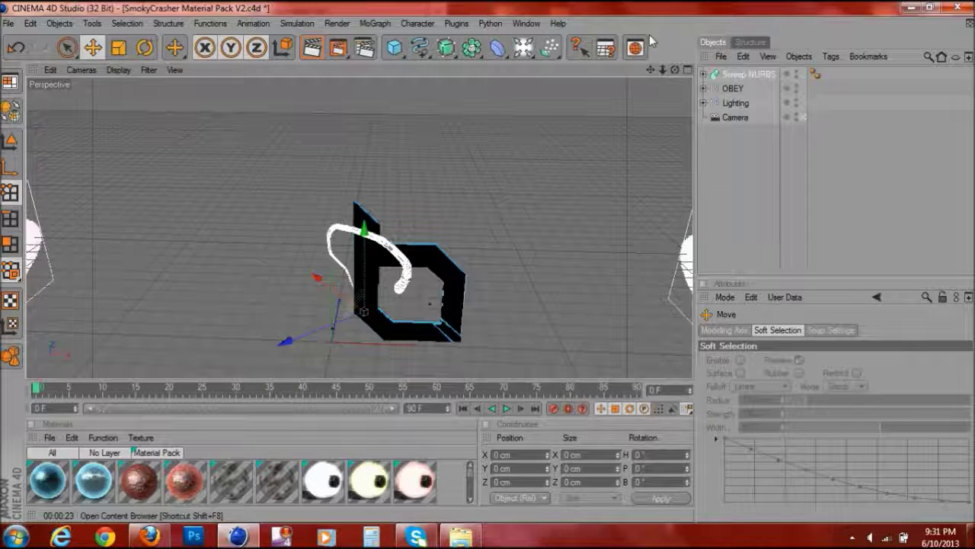
pyautogui.moveTo(358, 314)
pyautogui.keyDown('alt'); pyautogui.mouseDown()
pyautogui.moveTo(364, 262)
pyautogui.moveTo(363, 311)
pyautogui.mouseUp(); pyautogui.keyUp('alt')
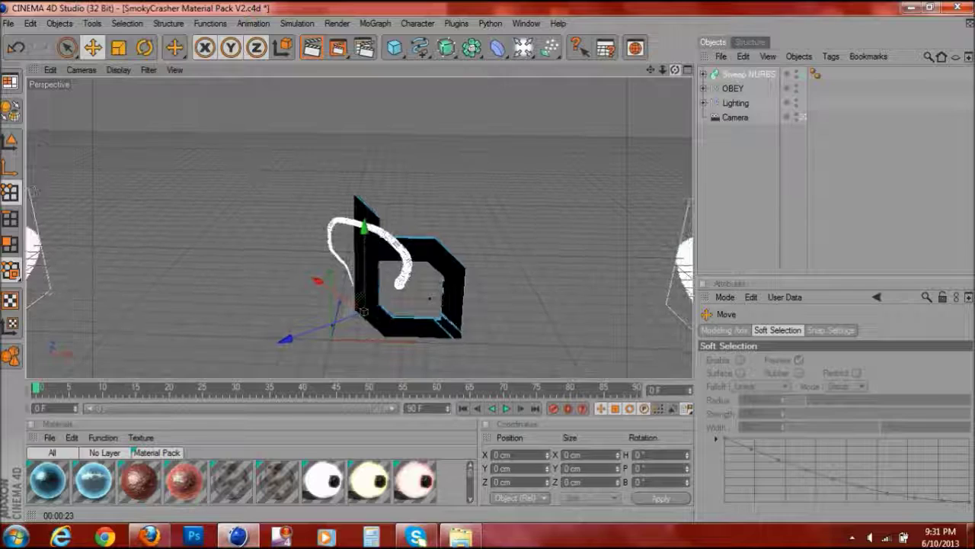
# Apply the Normal Glass material to the Sweep NURBS tentacle and start the viewport render.
pyautogui.scroll(2, 443, 201)
pyautogui.scroll(2, 443, 201)
pyautogui.moveTo(650, 69); pyautogui.dragTo(589, 3)
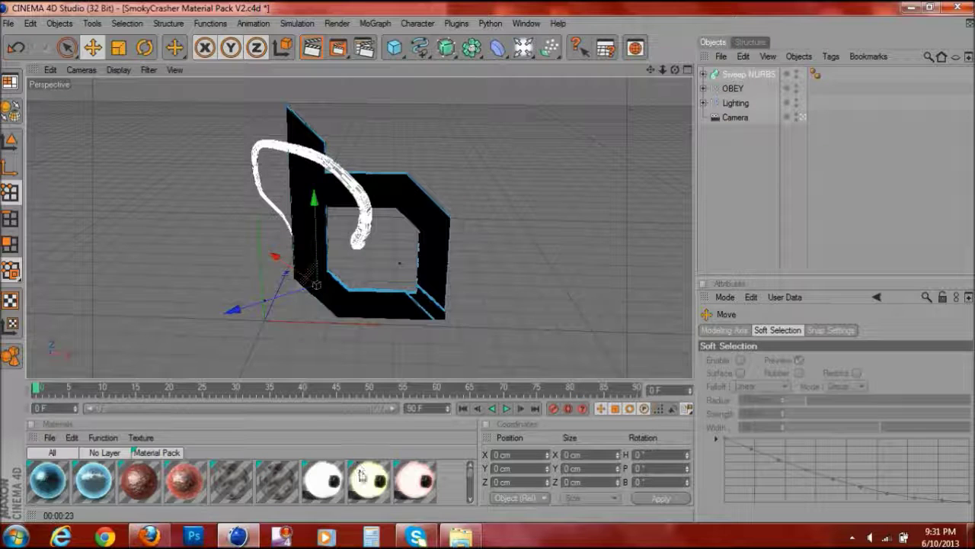
pyautogui.scroll(-2, 377, 477)
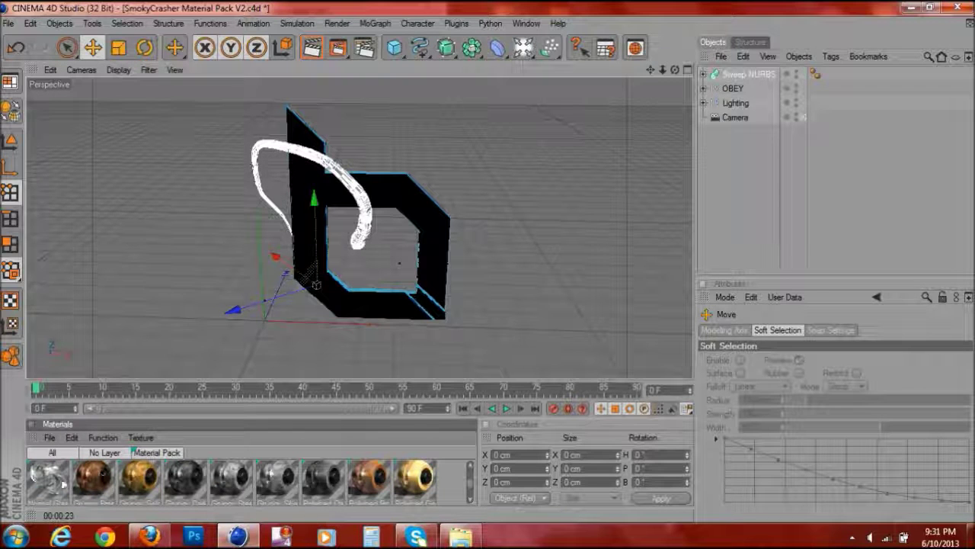
pyautogui.moveTo(259, 177); pyautogui.dragTo(261, 180)
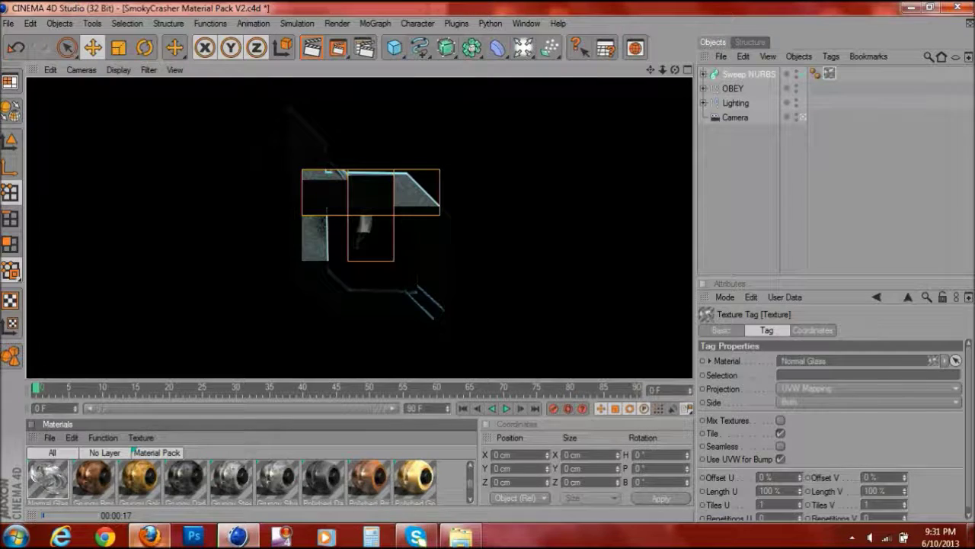
pyautogui.click(150, 538)
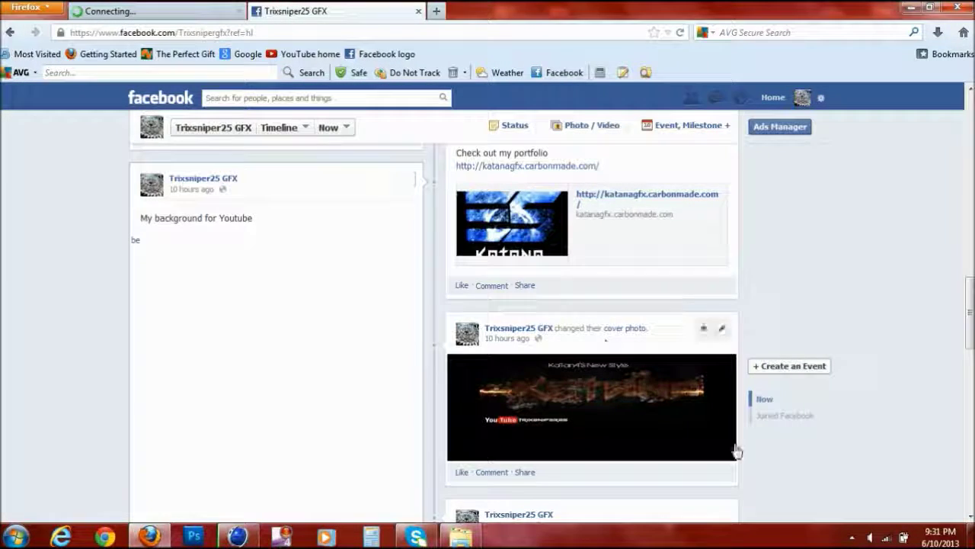
# Browse the graphics page's recent Facebook timeline posts, briefly checking the Cinema 4D render.
pyautogui.scroll(3, 494, 288)
pyautogui.scroll(-3, 493, 289)
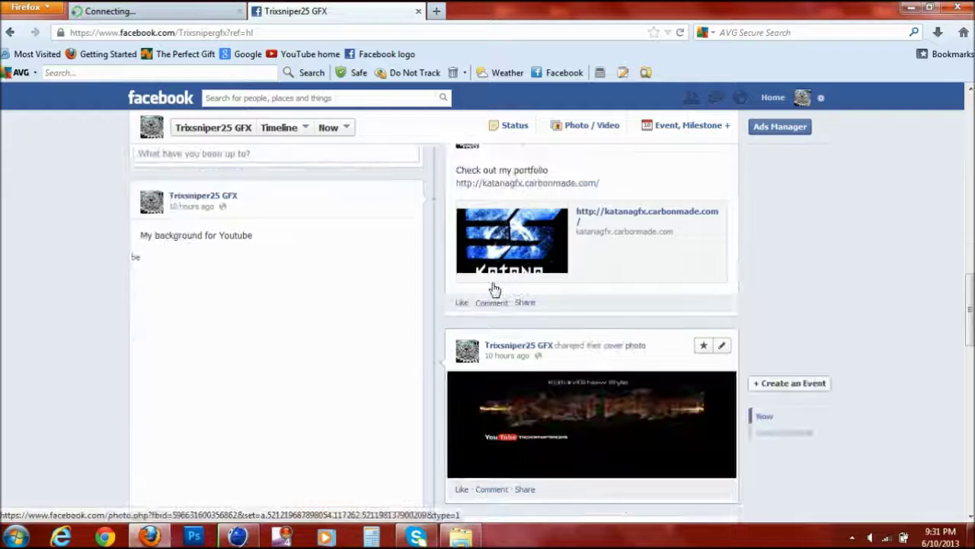
pyautogui.scroll(1, 610, 214)
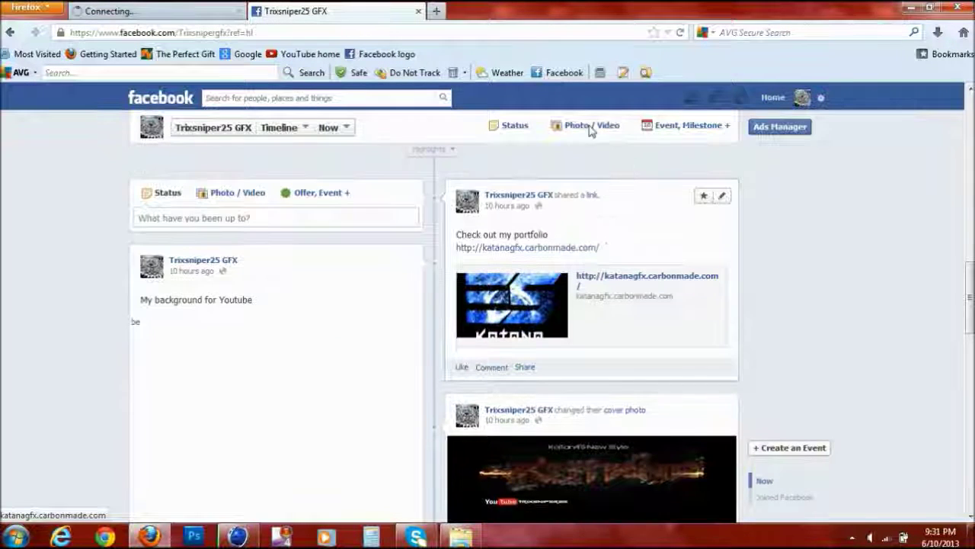
pyautogui.scroll(-3, 599, 355)
pyautogui.scroll(-5, 599, 355)
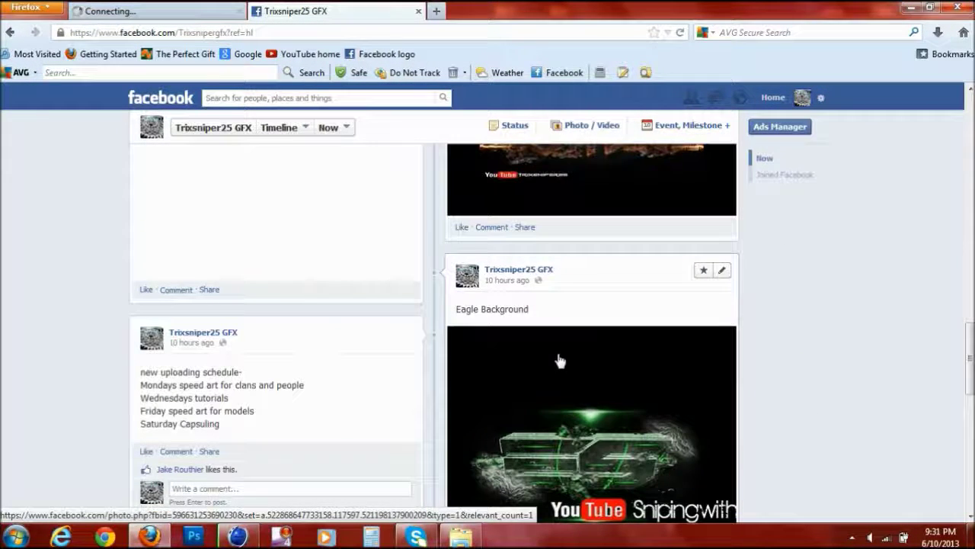
pyautogui.moveTo(253, 428)
pyautogui.mouseDown()
pyautogui.moveTo(161, 368)
pyautogui.moveTo(139, 373)
pyautogui.mouseUp()
pyautogui.moveTo(222, 397)
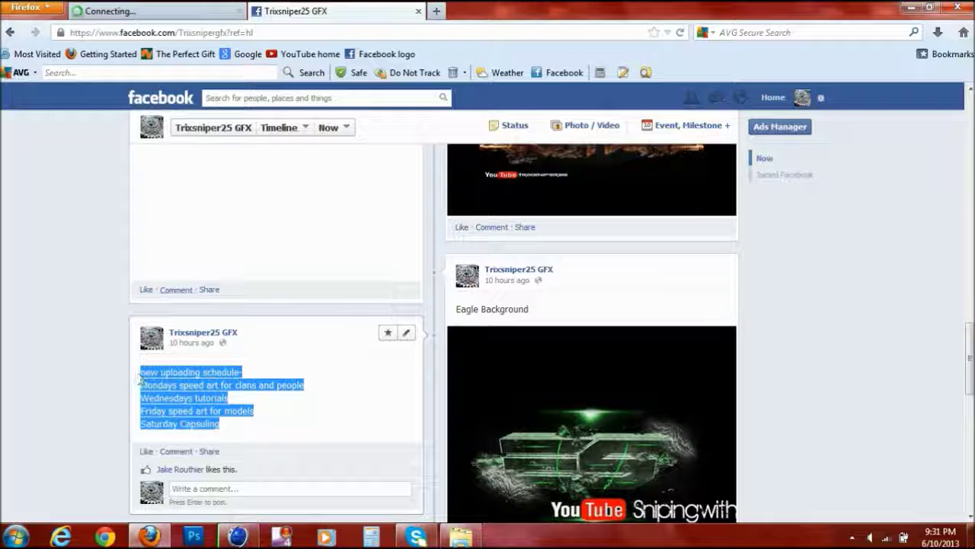
pyautogui.click(140, 379)
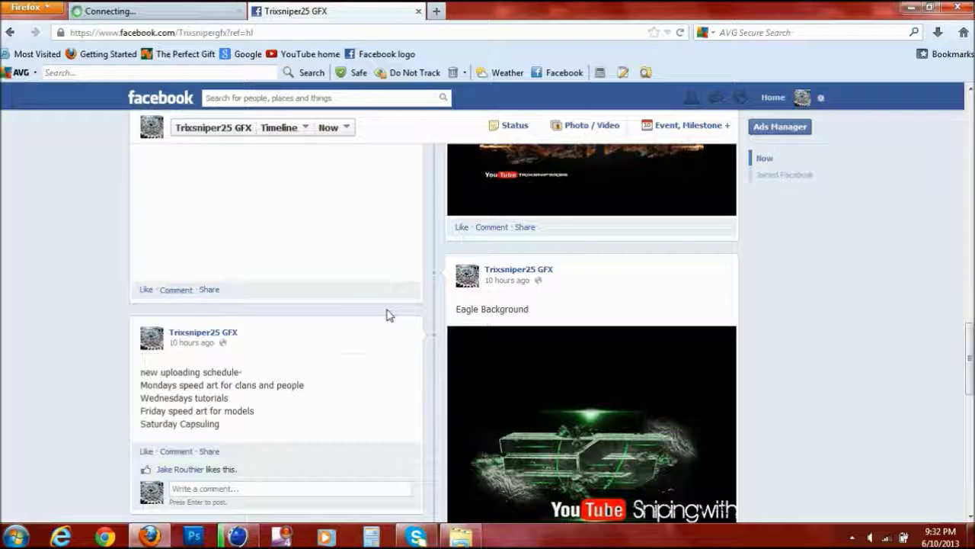
pyautogui.moveTo(592, 381)
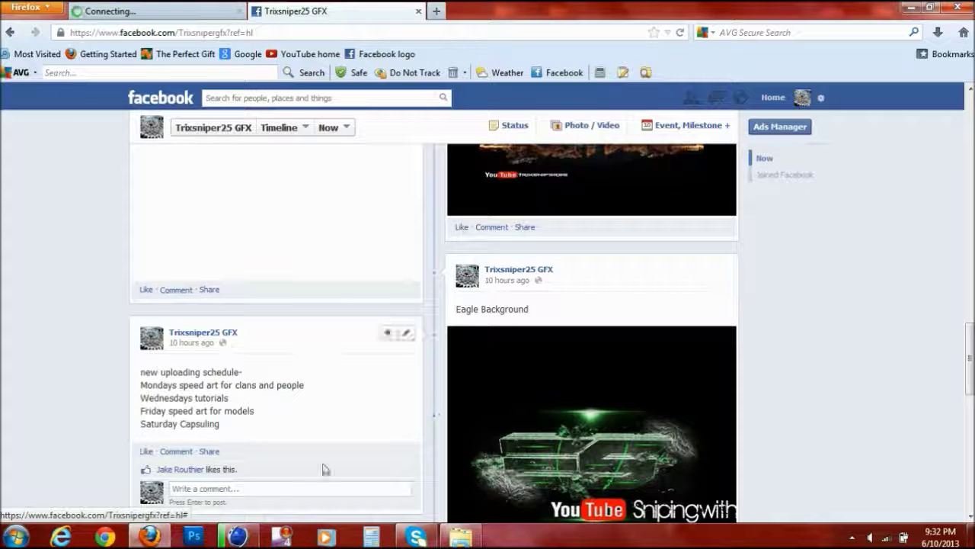
pyautogui.click(238, 537)
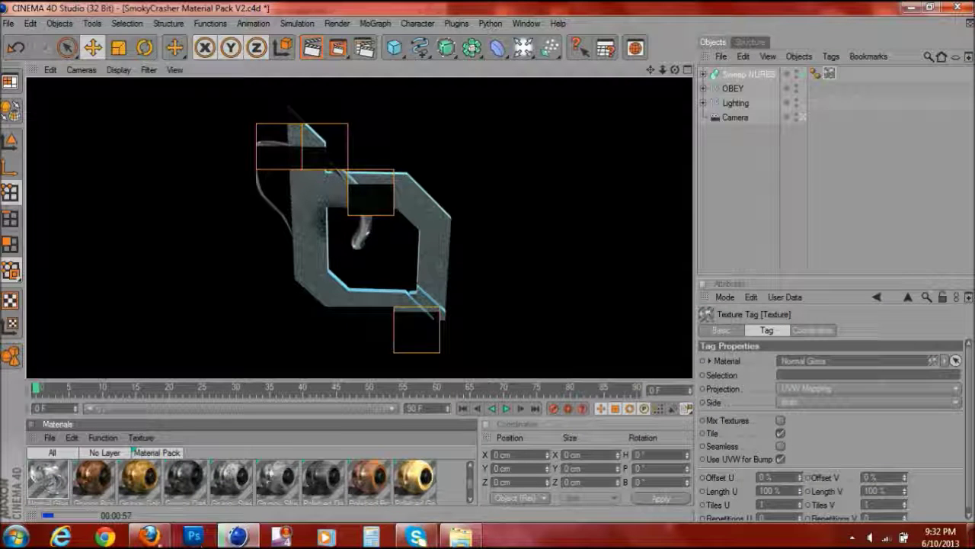
pyautogui.click(149, 538)
pyautogui.scroll(5, 500, 312)
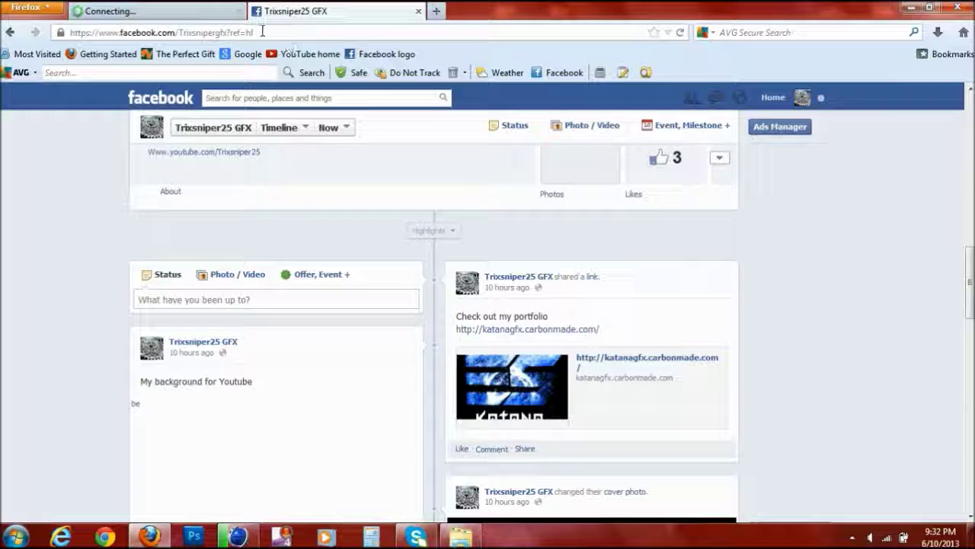
# Strip '?ref=hl' from the Facebook page address, reload it, and scroll the admin overview.
pyautogui.moveTo(255, 33); pyautogui.dragTo(221, 33)
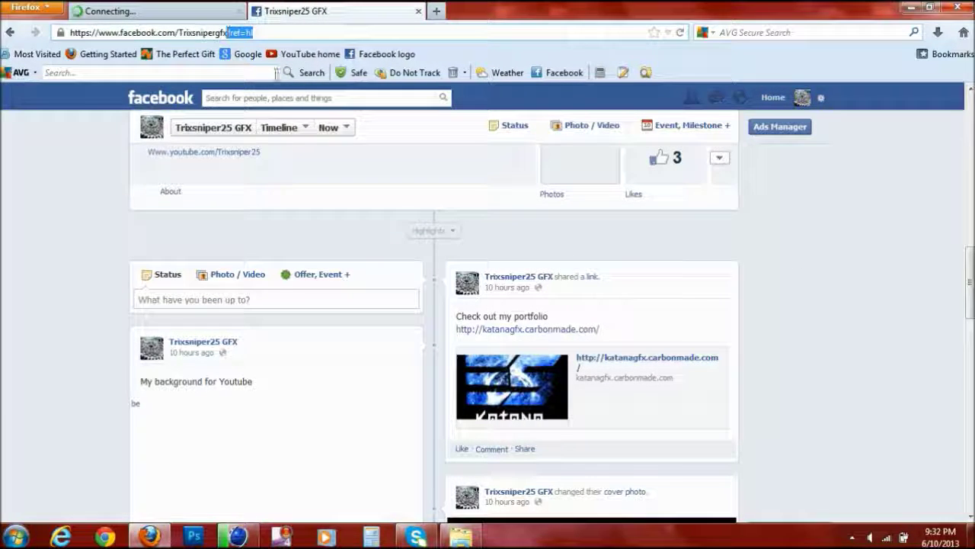
pyautogui.press('BackSpace')
pyautogui.write('fx')
pyautogui.press('Return')
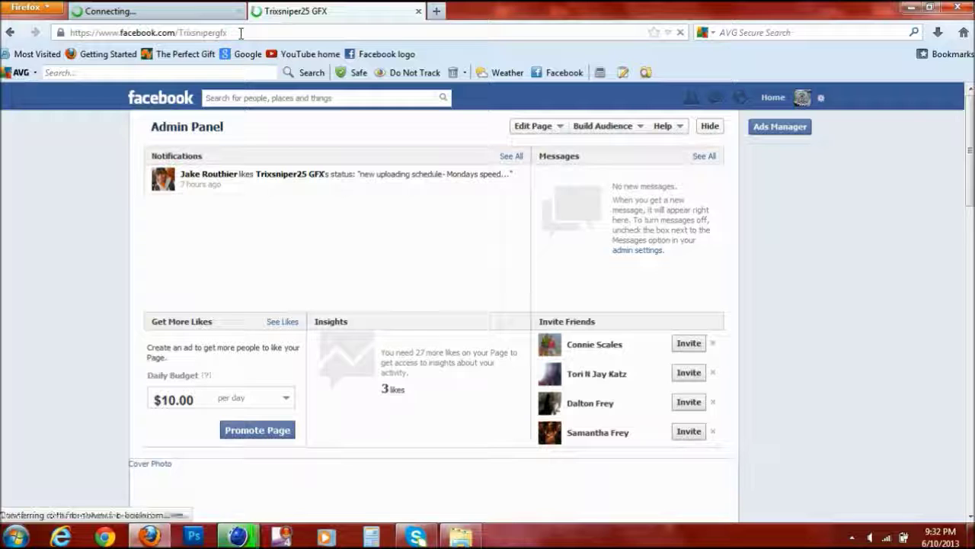
pyautogui.scroll(-5, 316, 251)
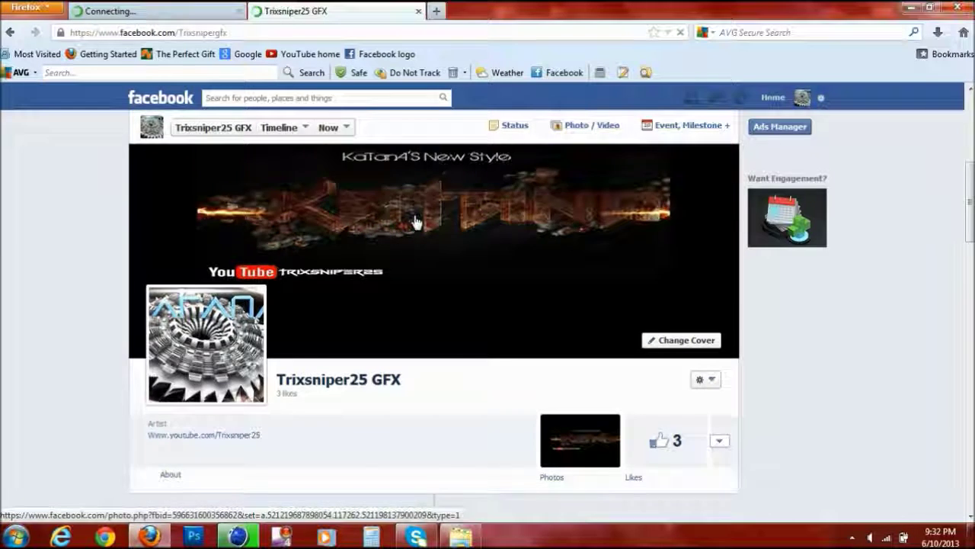
pyautogui.scroll(3, 623, 258)
pyautogui.scroll(-2, 411, 256)
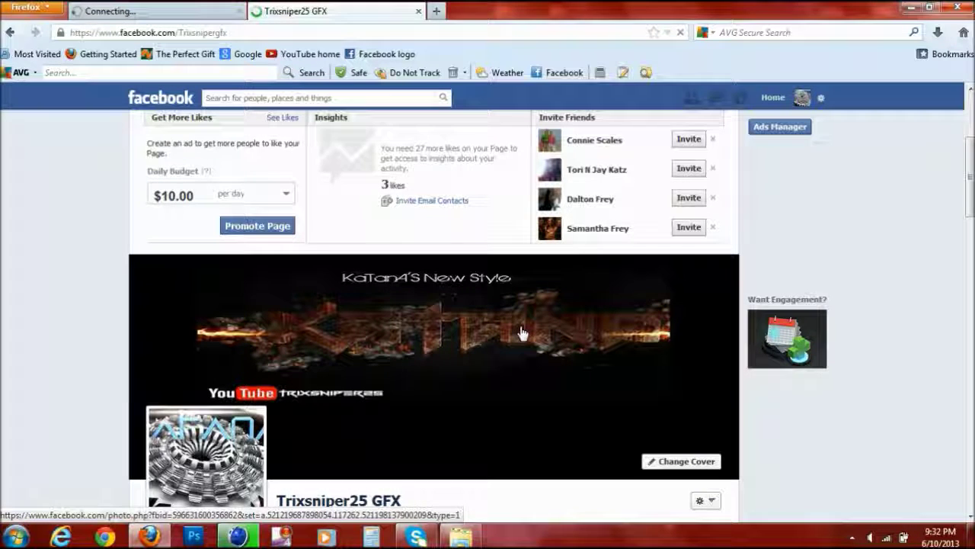
pyautogui.moveTo(970, 175); pyautogui.dragTo(969, 115)
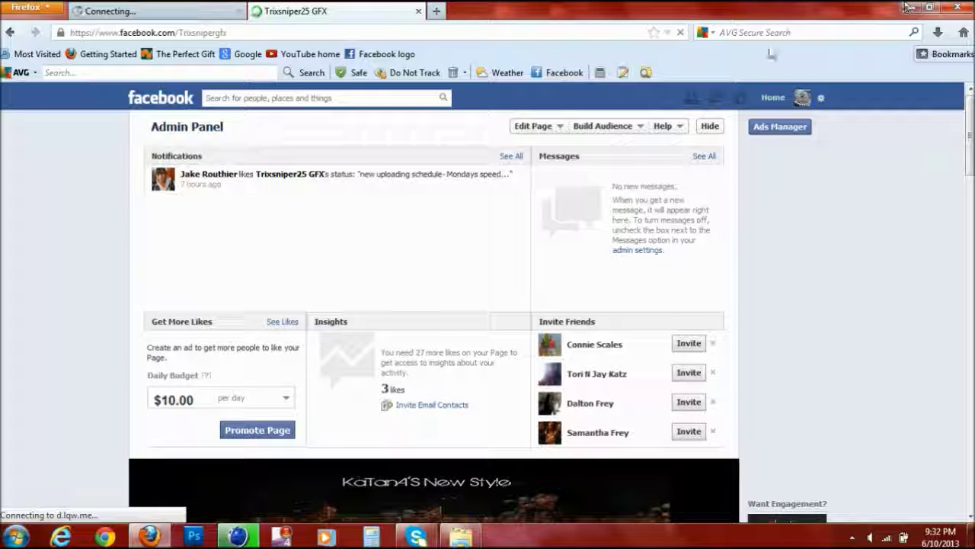
# Switch back to Cinema 4D to view the finished glass tentacle render on black.
pyautogui.click(237, 536)
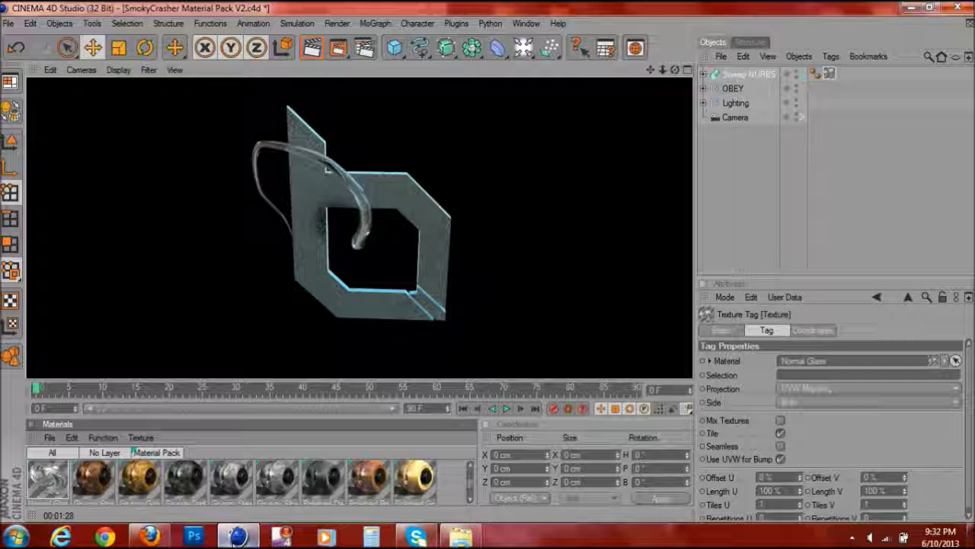